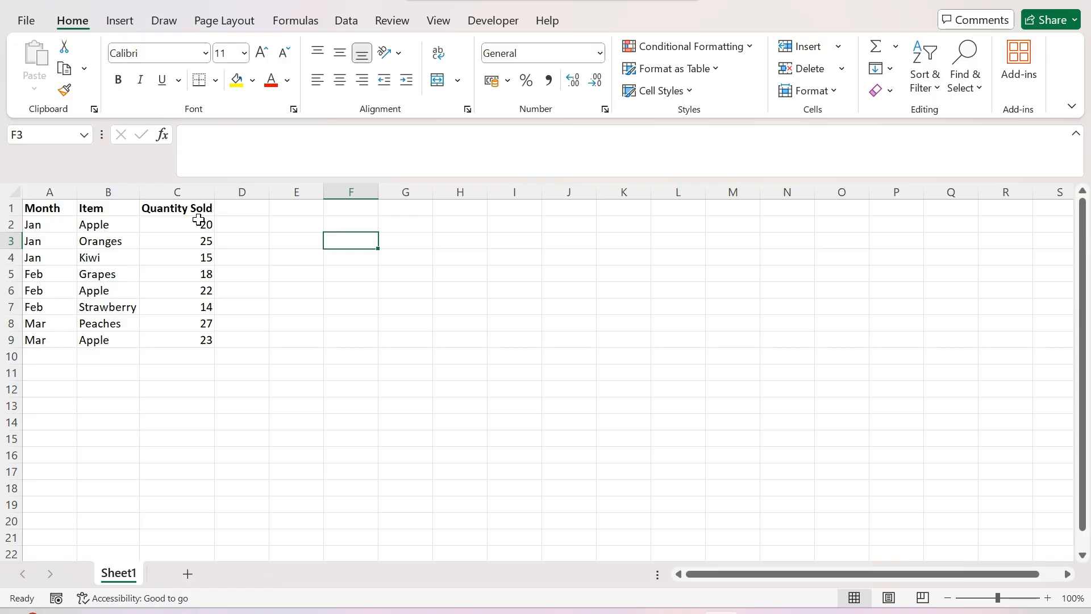
Insert a PivotTable from the sales data range A1:C9 at cell F3 of the existing worksheet
{"action": "left_click", "coordinate": [129, 24]}
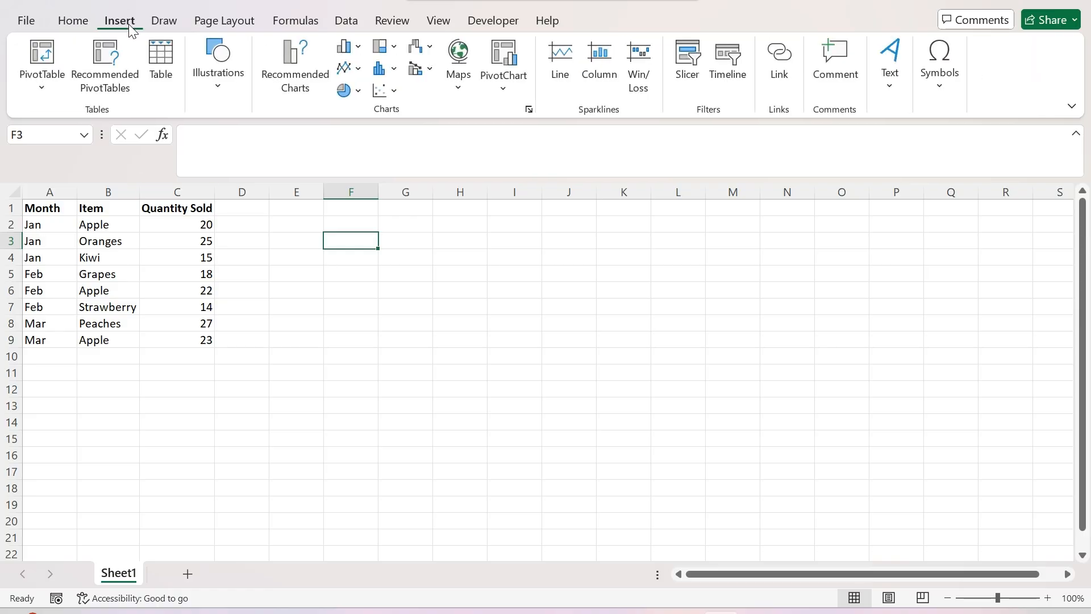
{"action": "left_click", "coordinate": [51, 56]}
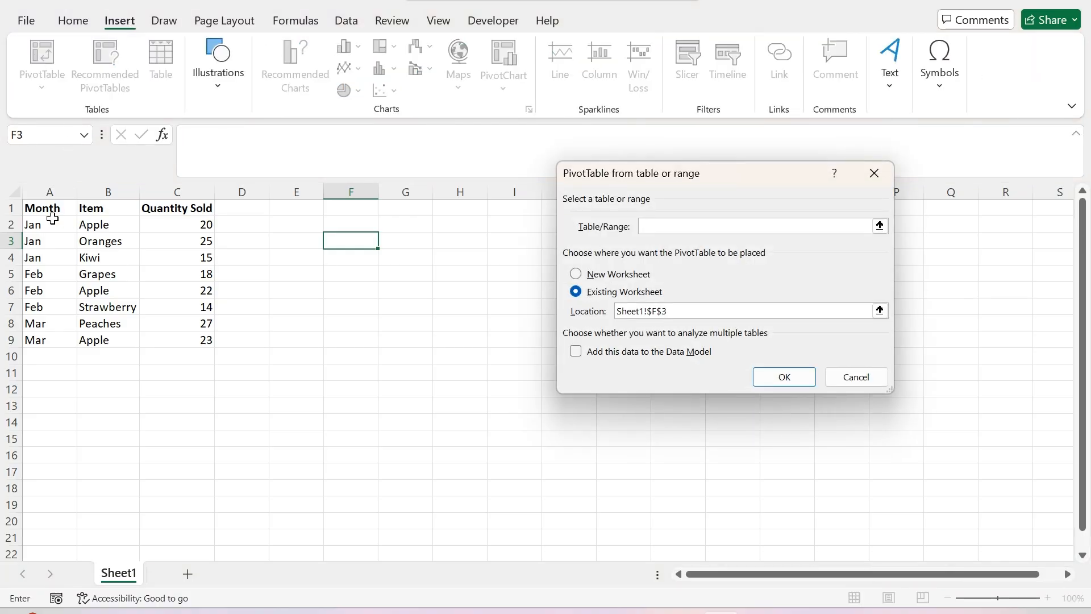
{"action": "left_click_drag", "start_coordinate": [40, 205], "coordinate": [181, 339]}
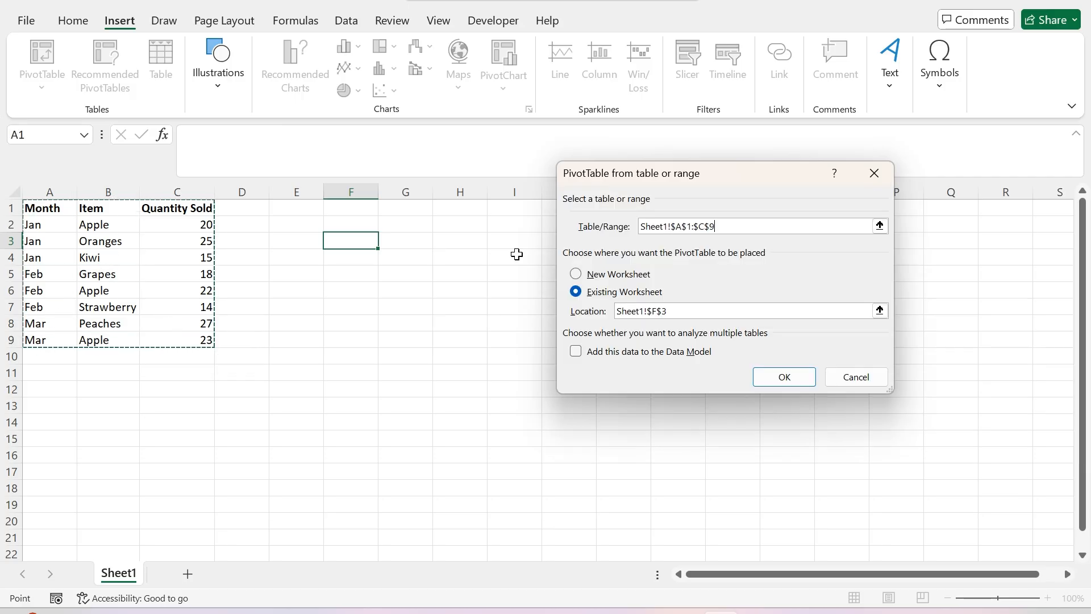
{"action": "left_click", "coordinate": [799, 378]}
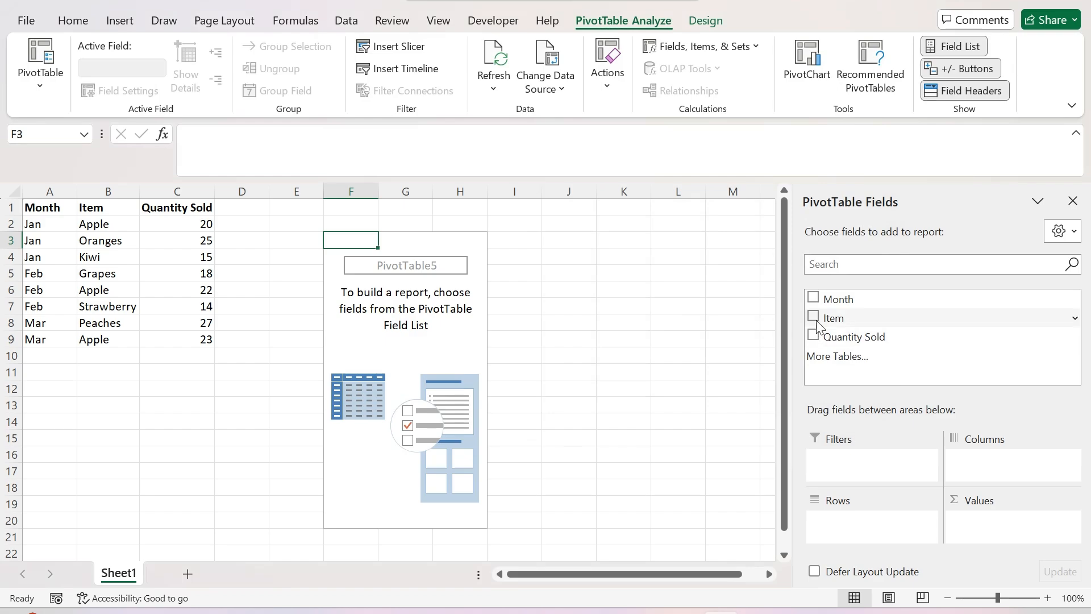
Add Month and Item as PivotTable rows and Quantity Sold as summed values, and close the field list
{"action": "left_click_drag", "start_coordinate": [836, 298], "coordinate": [851, 525]}
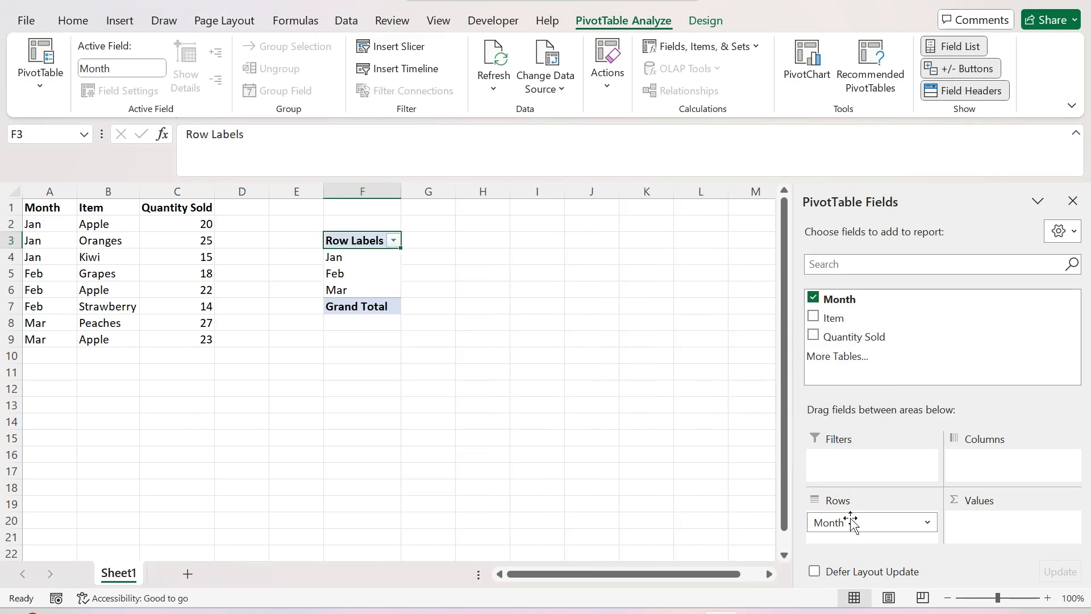
{"action": "left_click_drag", "start_coordinate": [835, 318], "coordinate": [848, 532]}
{"action": "left_click_drag", "start_coordinate": [853, 336], "coordinate": [1000, 528]}
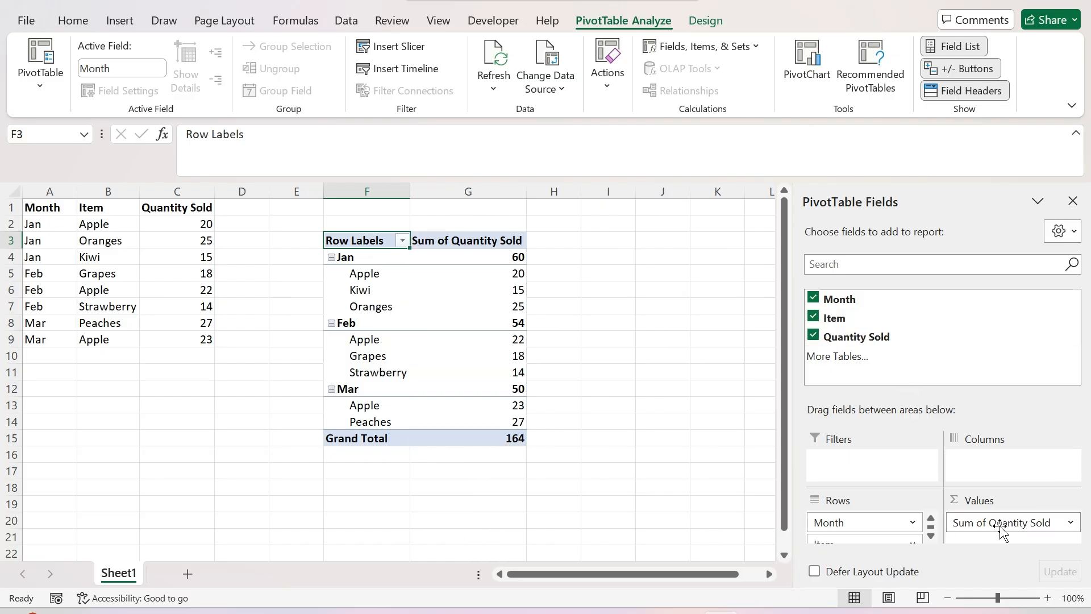
{"action": "left_click", "coordinate": [1072, 201]}
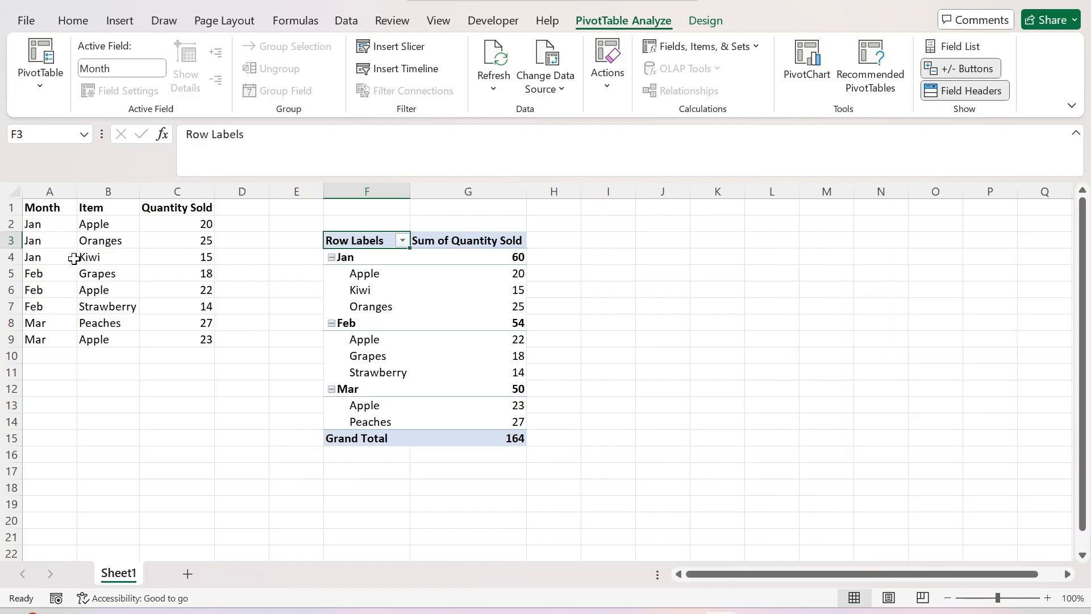
Delete the January Kiwi record in cells A4:C4 of the source data, shifting the cells up
{"action": "left_click_drag", "start_coordinate": [56, 257], "coordinate": [173, 253]}
{"action": "right_click", "coordinate": [174, 255]}
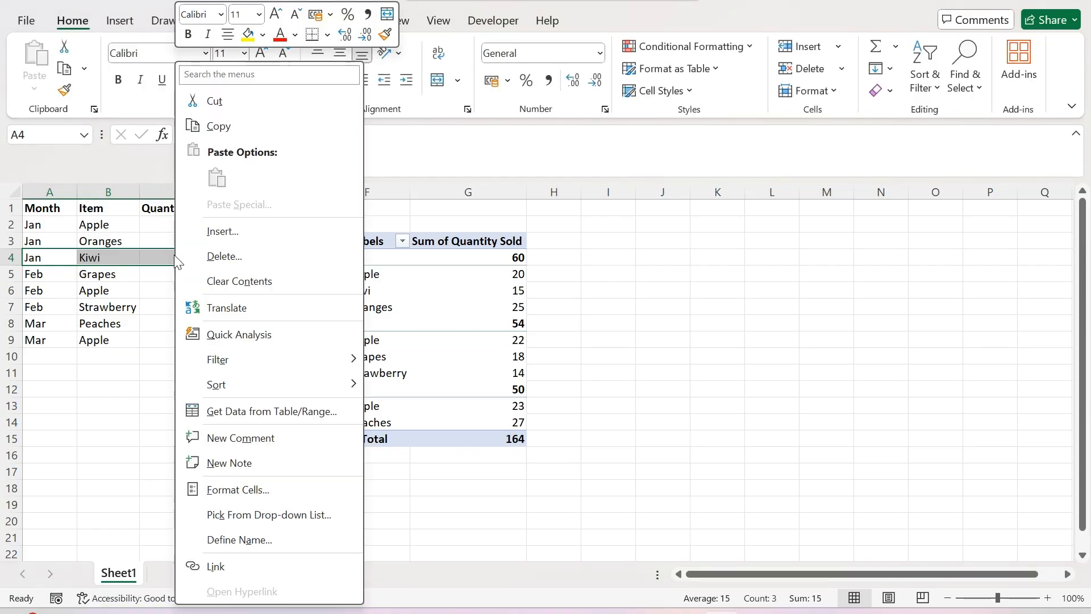
{"action": "left_click", "coordinate": [213, 254]}
{"action": "left_click", "coordinate": [204, 274]}
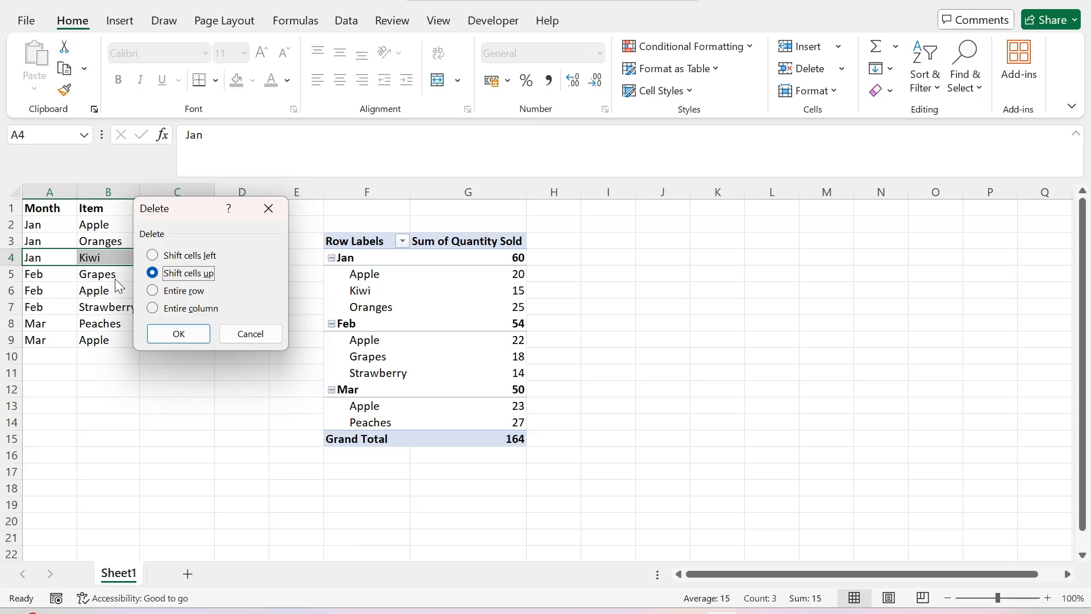
{"action": "left_click", "coordinate": [178, 333]}
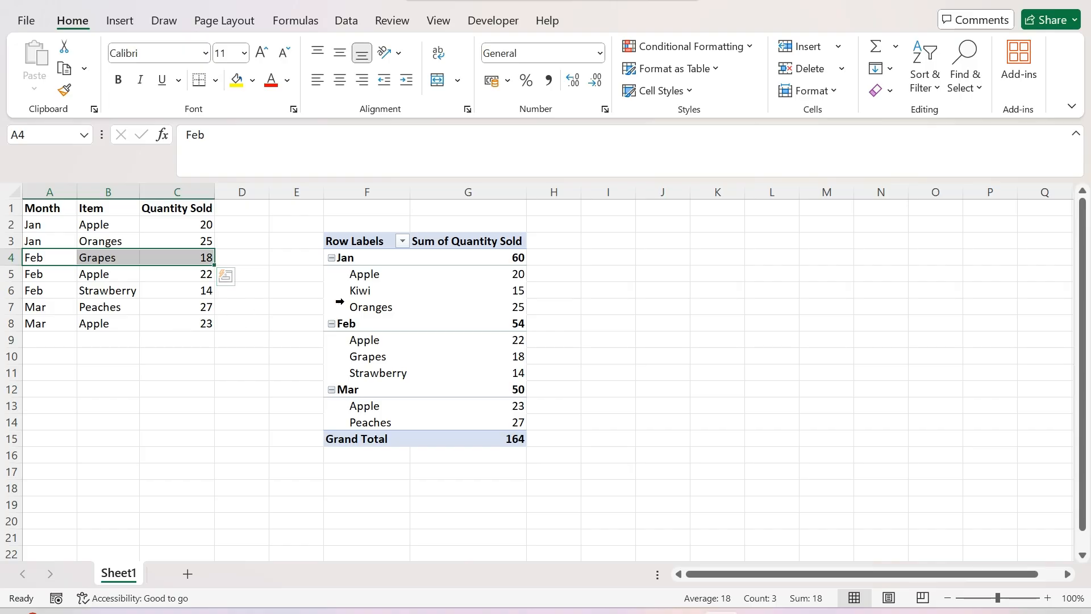
Refresh the PivotTable to reflect the deleted source record
{"action": "left_click", "coordinate": [382, 305]}
{"action": "right_click", "coordinate": [385, 305]}
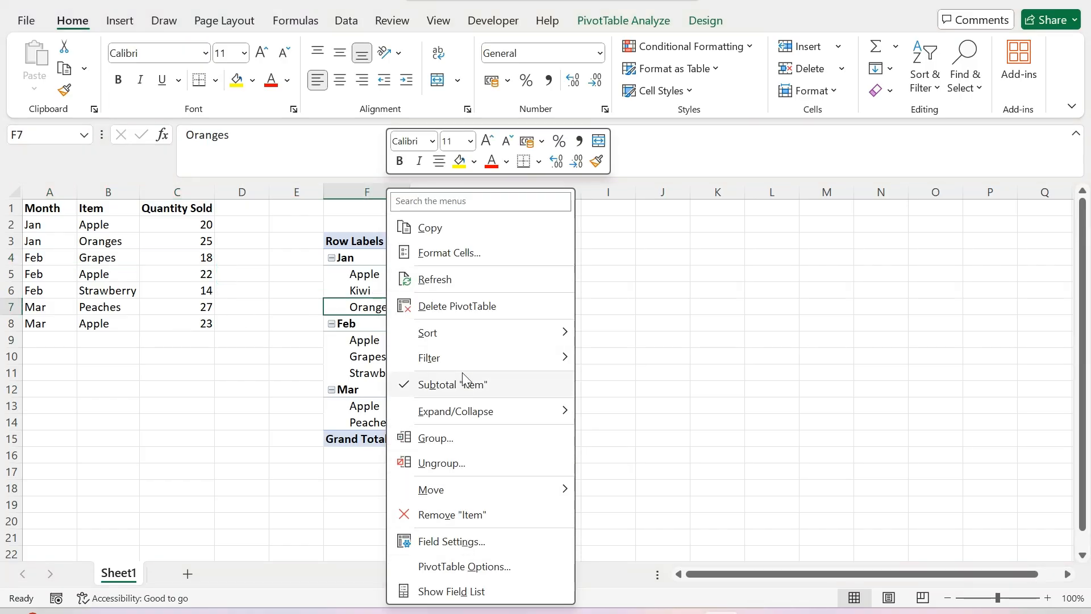
{"action": "left_click", "coordinate": [443, 279]}
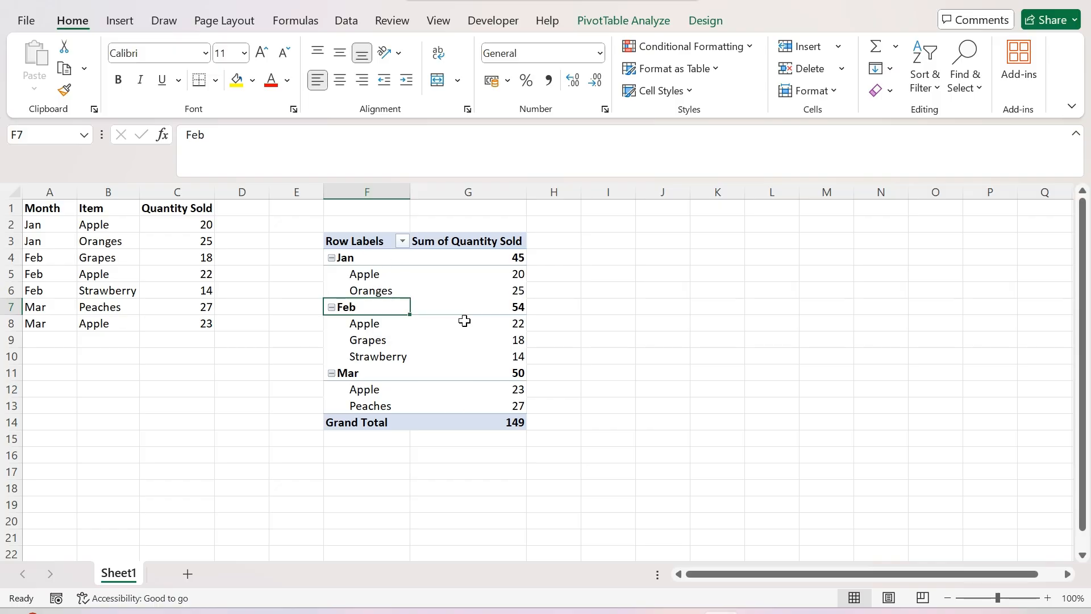
Check the Item field's filter list under Row Labels for deleted items, leaving the filter unchanged
{"action": "mouse_move", "coordinate": [464, 319]}
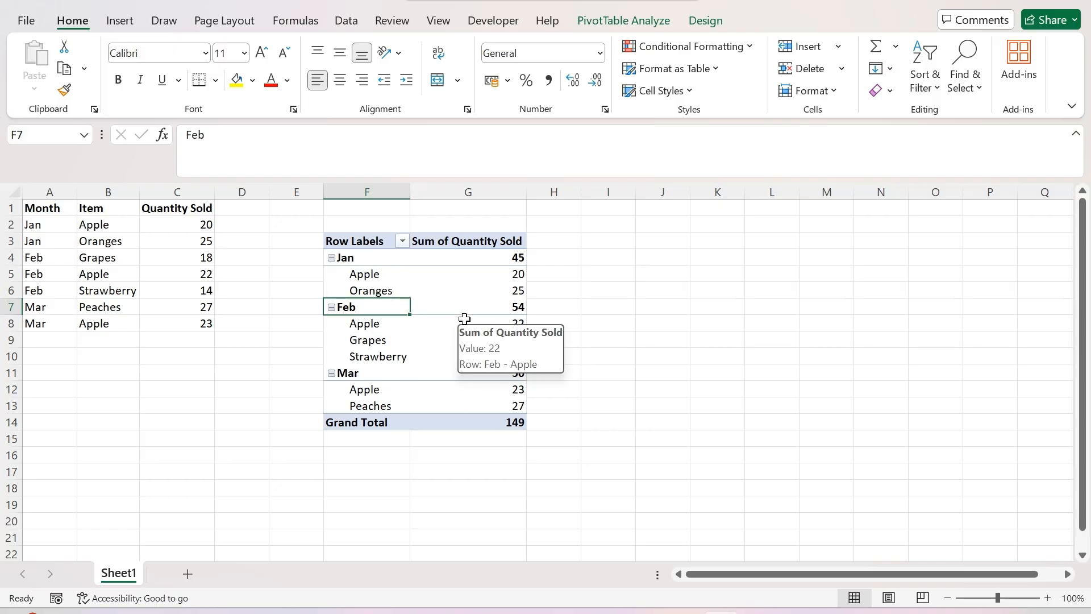
{"action": "left_click", "coordinate": [402, 241]}
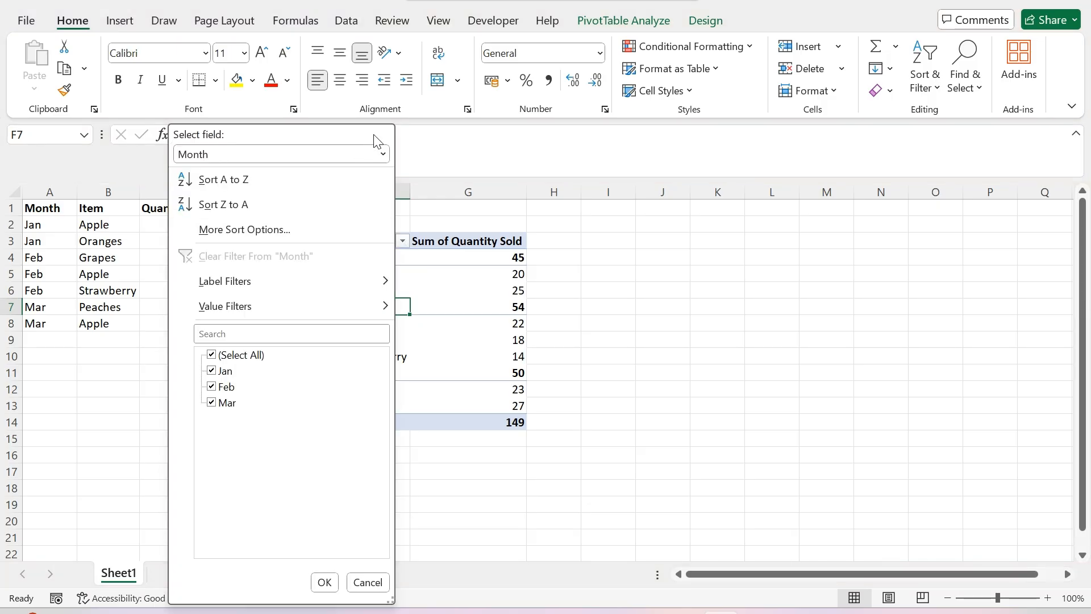
{"action": "left_click", "coordinate": [382, 153]}
{"action": "left_click", "coordinate": [332, 192]}
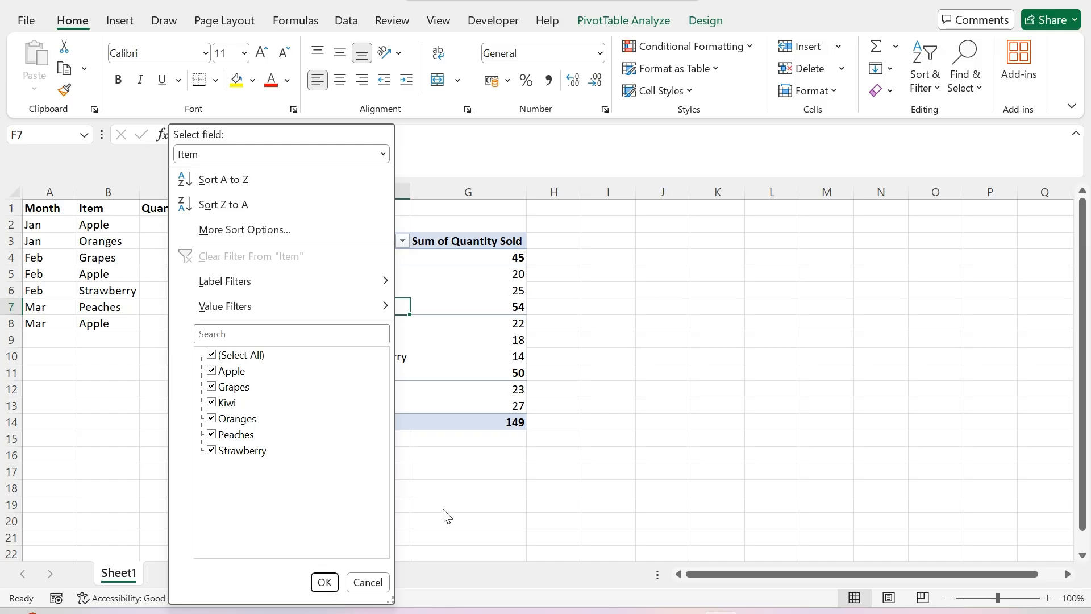
{"action": "left_click", "coordinate": [381, 588]}
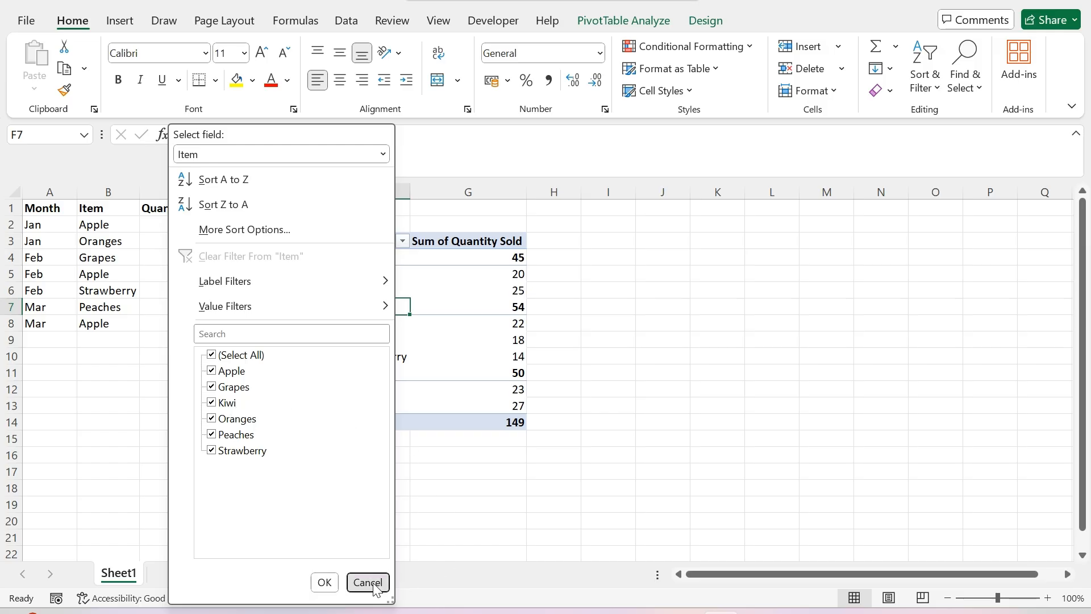
Set the PivotTable's number of items to retain per field to None in its data options
{"action": "left_click", "coordinate": [468, 294]}
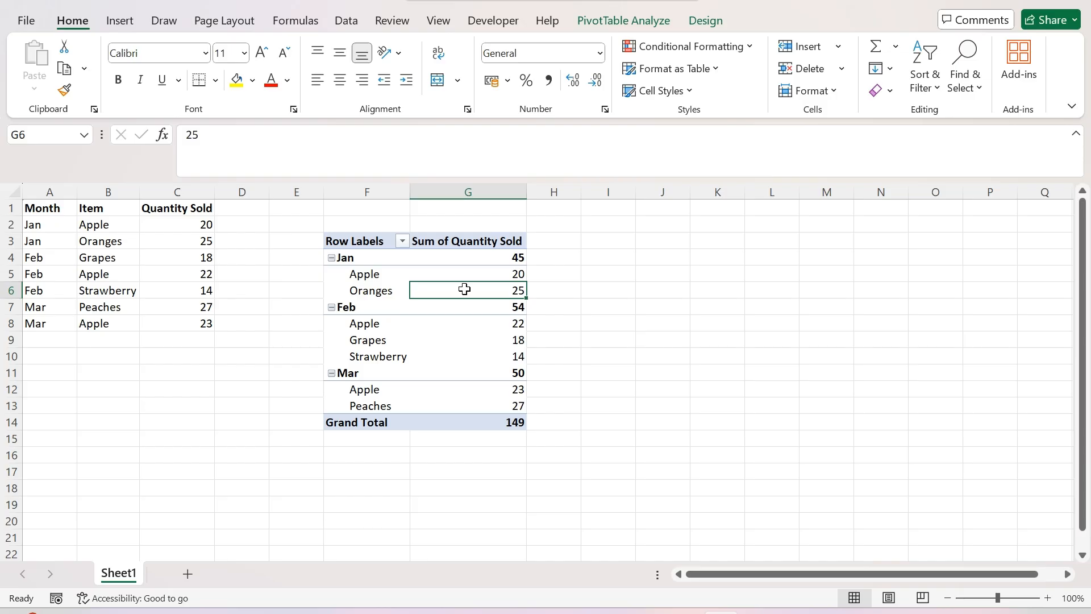
{"action": "right_click", "coordinate": [465, 289]}
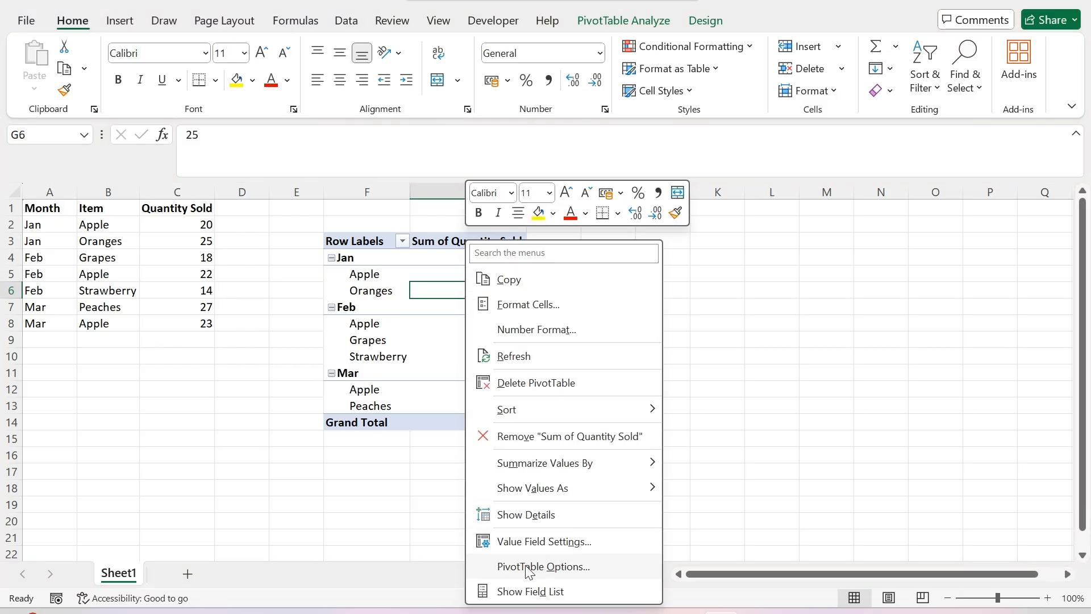
{"action": "left_click", "coordinate": [547, 566]}
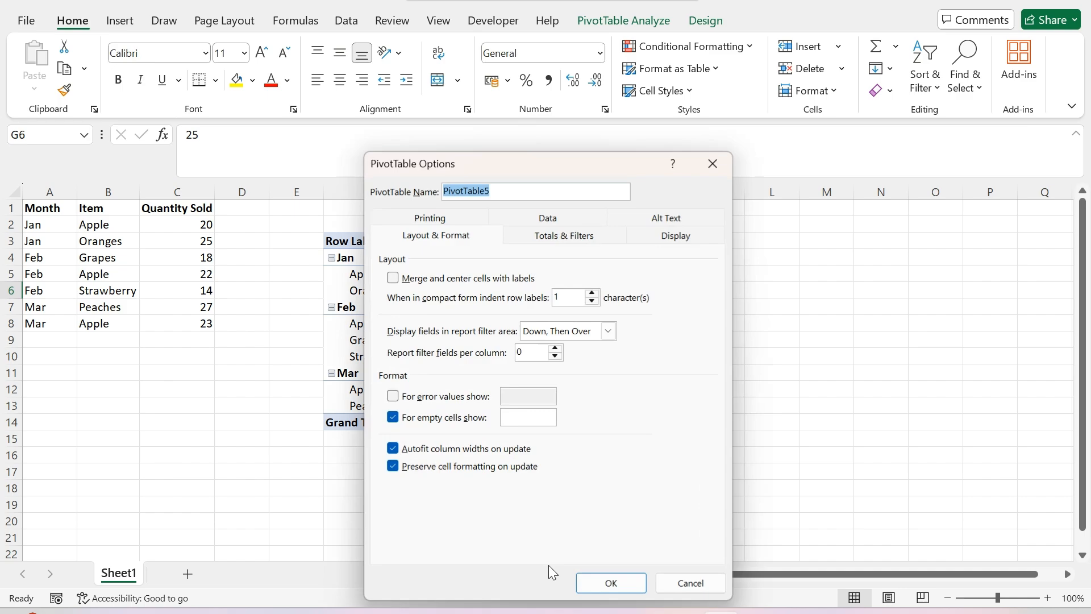
{"action": "left_click", "coordinate": [548, 218]}
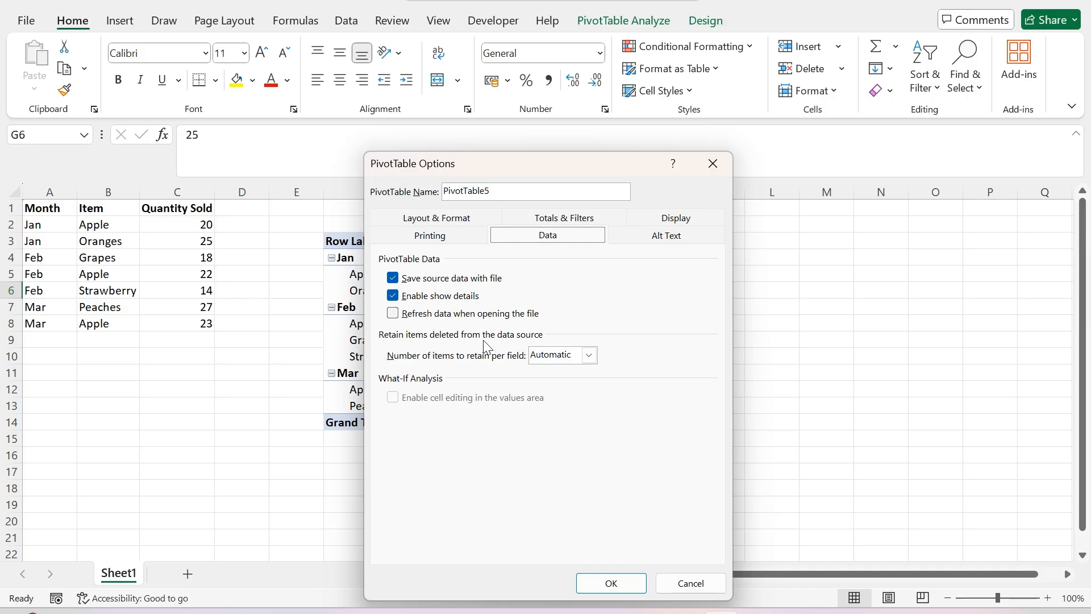
{"action": "left_click", "coordinate": [589, 354]}
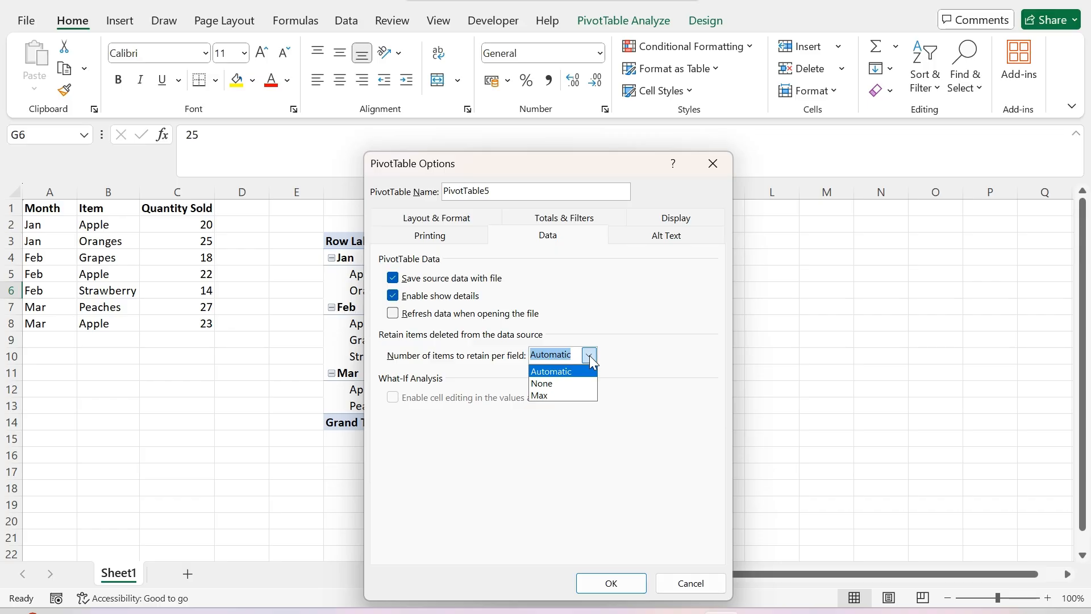
{"action": "left_click", "coordinate": [557, 383]}
{"action": "left_click", "coordinate": [617, 581]}
Refresh the PivotTable again to apply the new item retention setting
{"action": "left_click", "coordinate": [492, 335]}
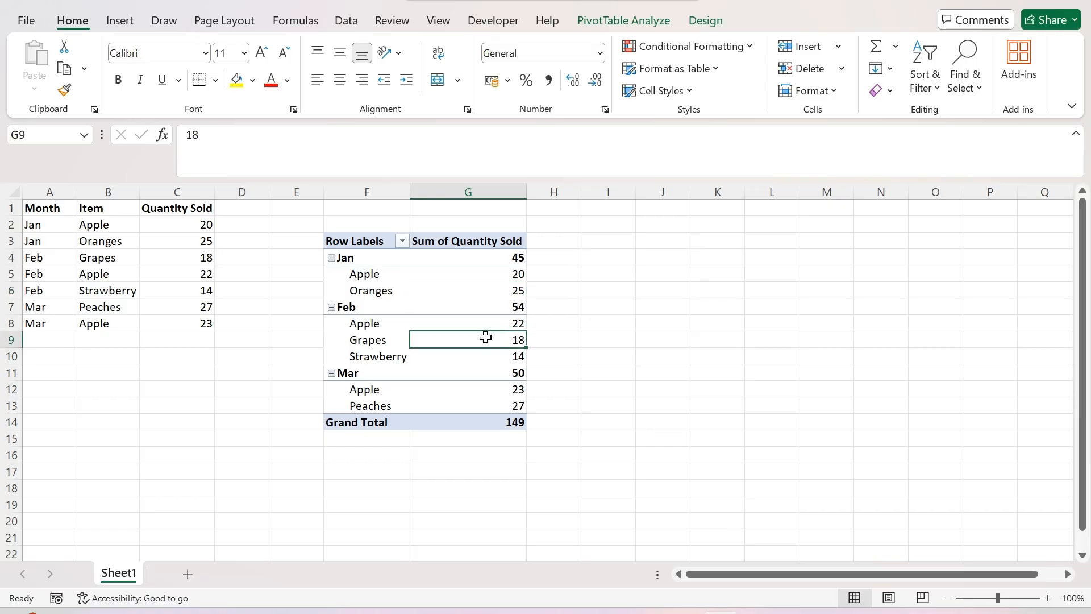
{"action": "right_click", "coordinate": [492, 336]}
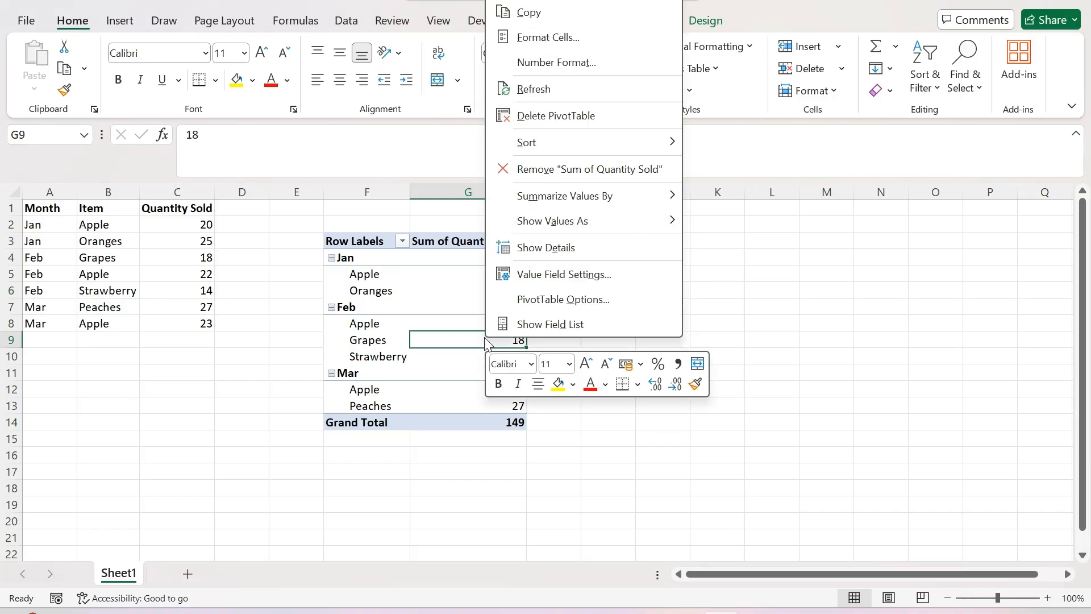
{"action": "left_click", "coordinate": [571, 85]}
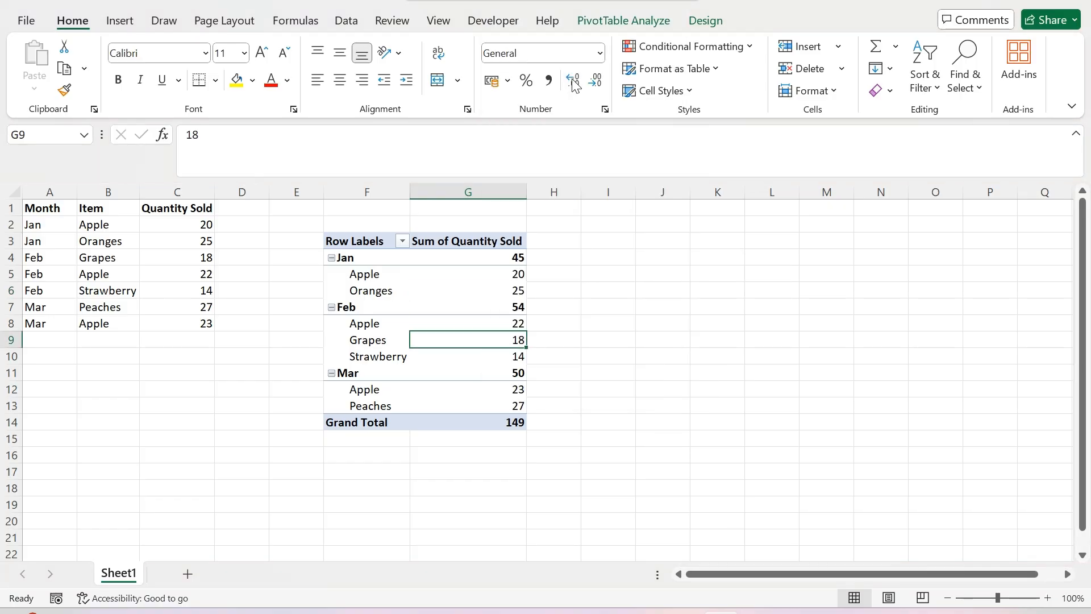
Recheck the Item field's filter list under Row Labels for the deleted Kiwi item, without applying a filter
{"action": "left_click", "coordinate": [402, 241]}
{"action": "left_click", "coordinate": [381, 152]}
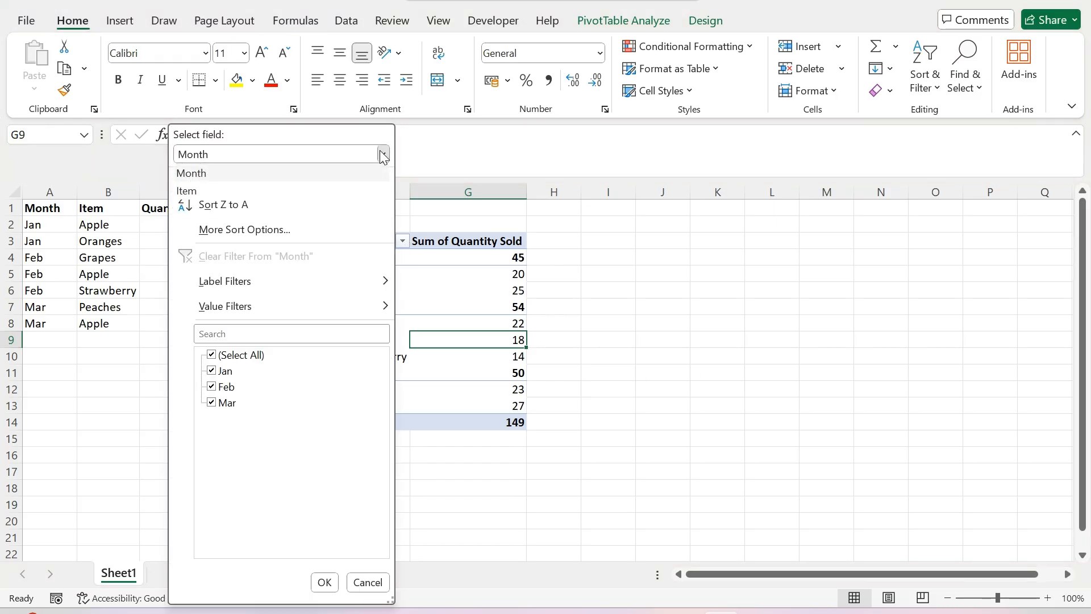
{"action": "left_click", "coordinate": [309, 187]}
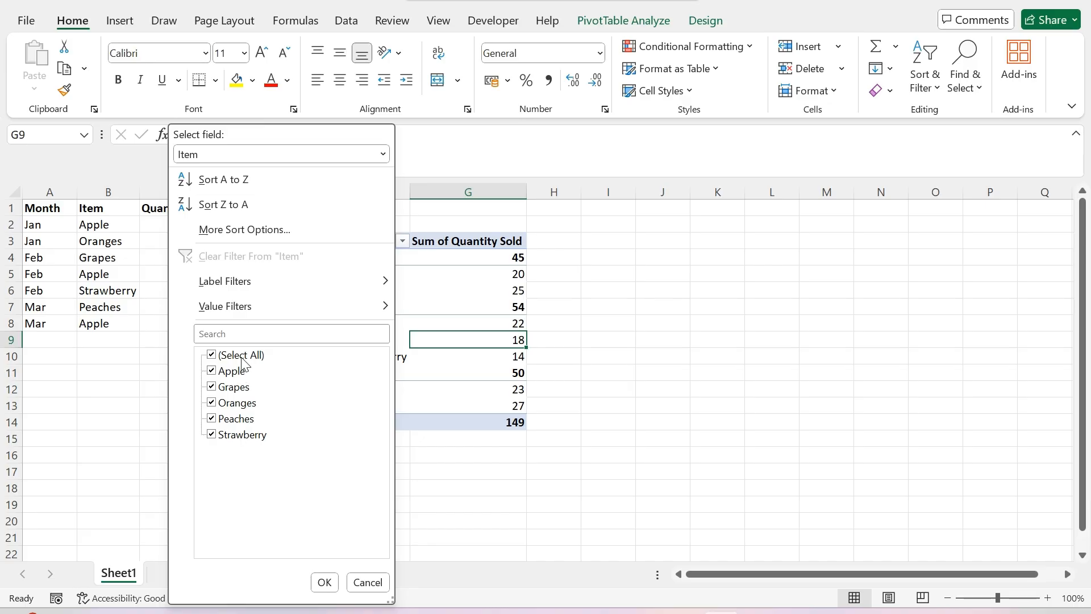
{"action": "left_click", "coordinate": [367, 582]}
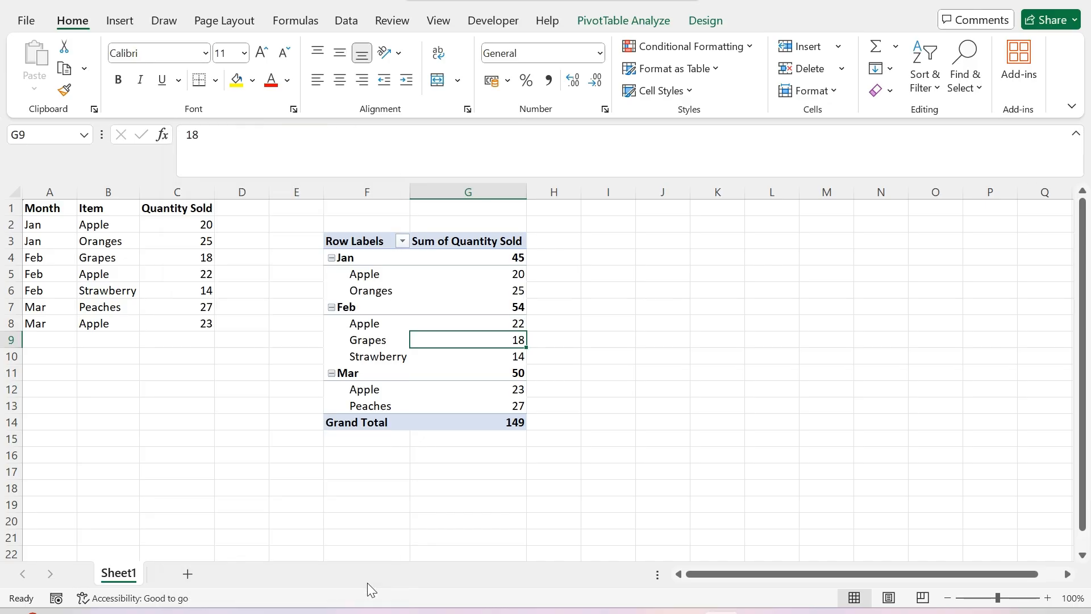
Set the default PivotTable layout to retain None of the deleted items per field, and save the program-wide data options
{"action": "mouse_move", "coordinate": [448, 321]}
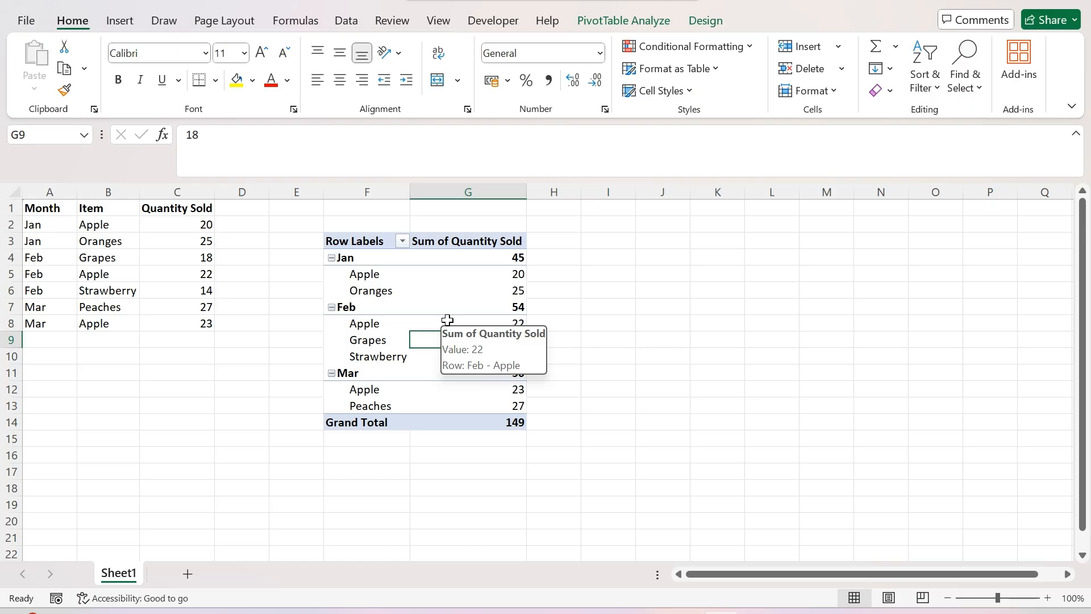
{"action": "left_click", "coordinate": [26, 18]}
{"action": "left_click", "coordinate": [55, 577]}
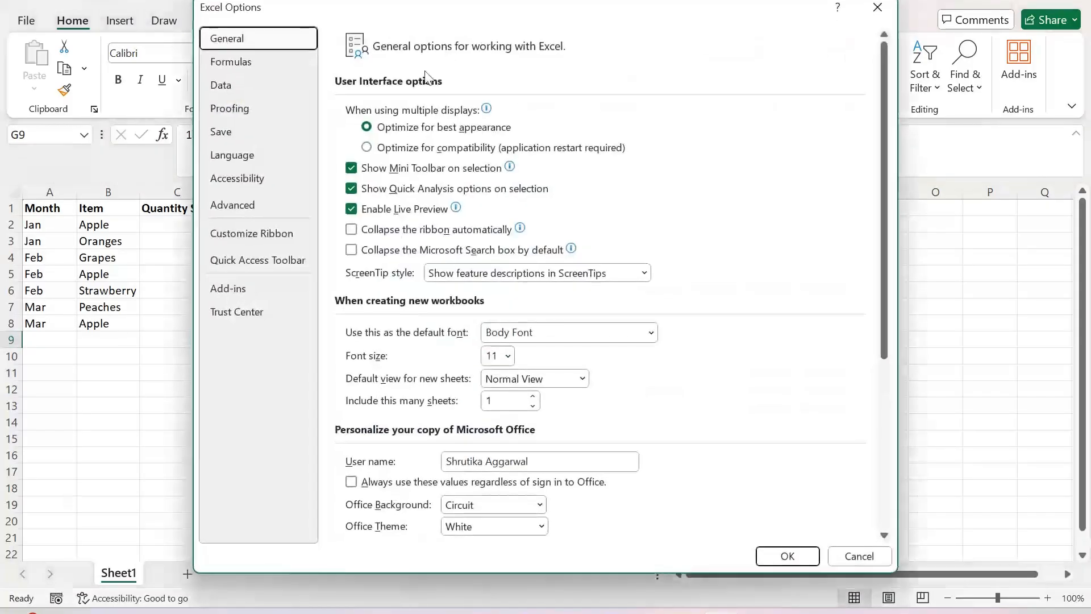
{"action": "left_click", "coordinate": [240, 87]}
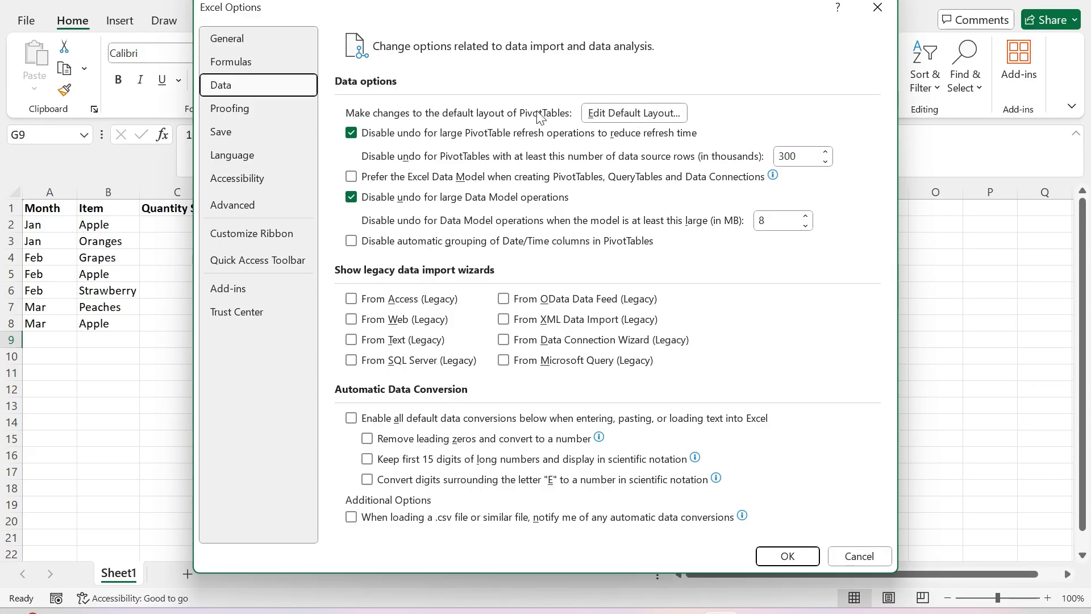
{"action": "left_click", "coordinate": [634, 111]}
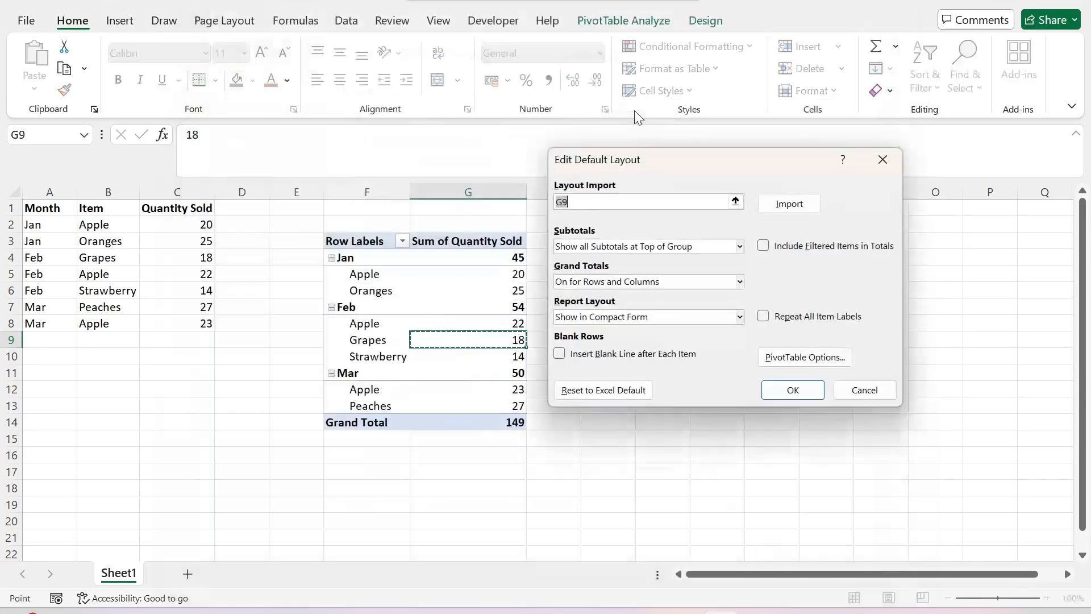
{"action": "left_click", "coordinate": [794, 359]}
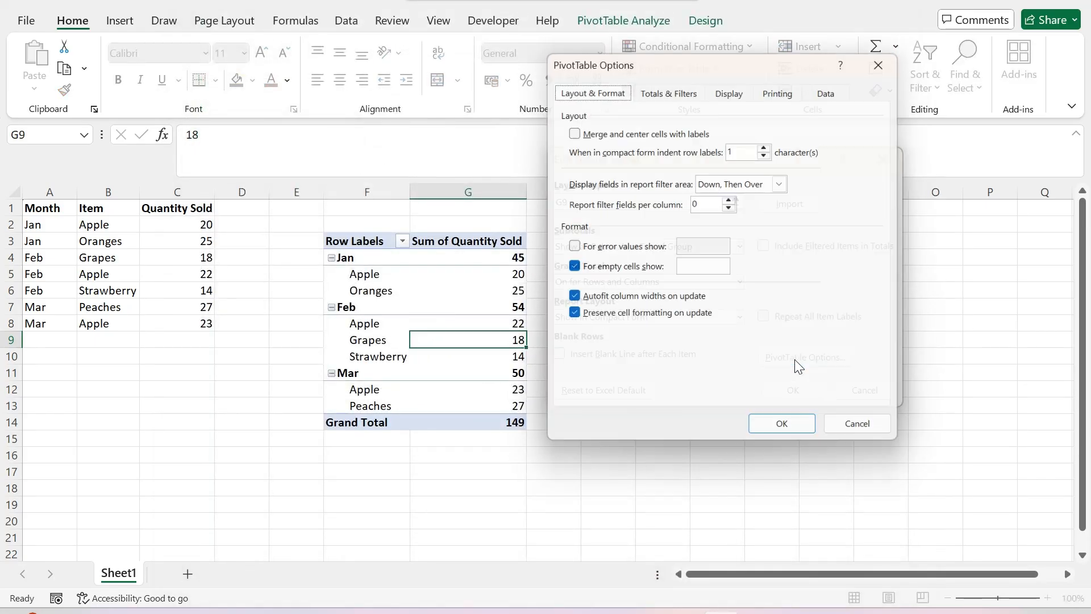
{"action": "left_click", "coordinate": [834, 88]}
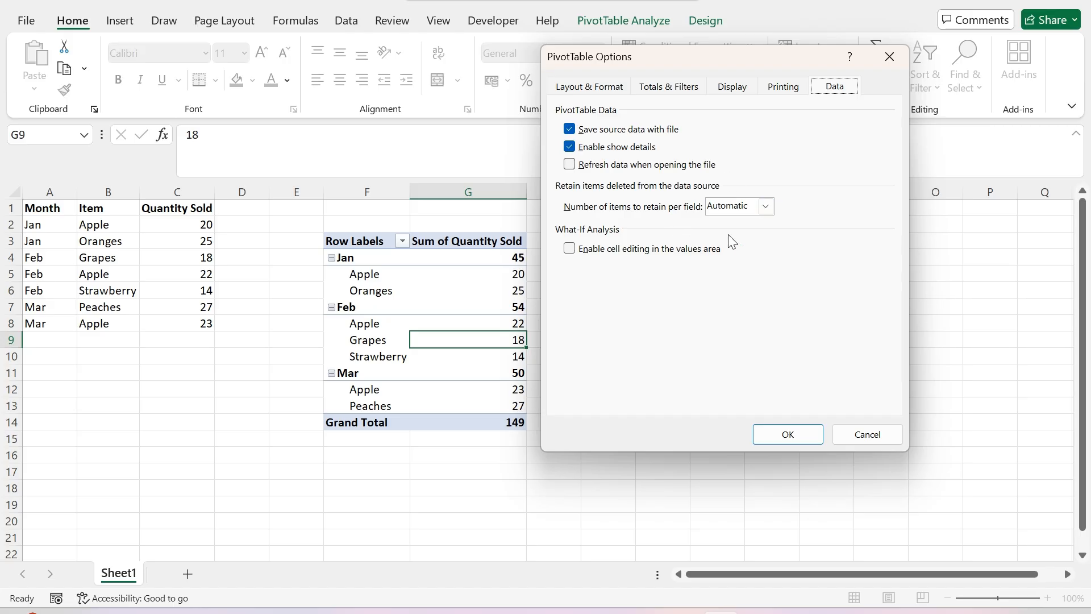
{"action": "left_click", "coordinate": [767, 206]}
{"action": "left_click", "coordinate": [733, 236]}
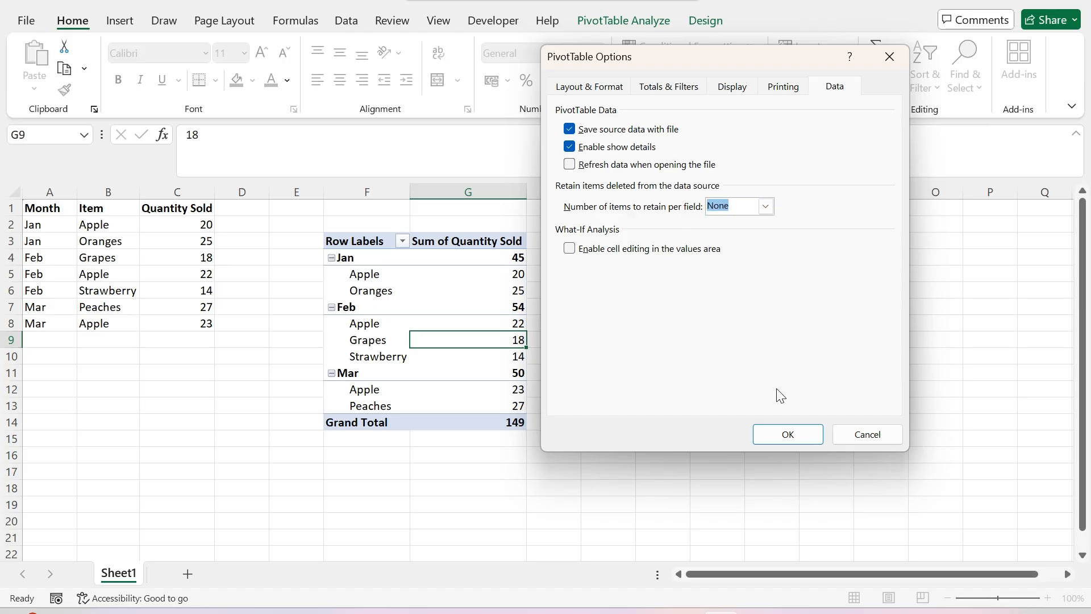
{"action": "left_click", "coordinate": [796, 432]}
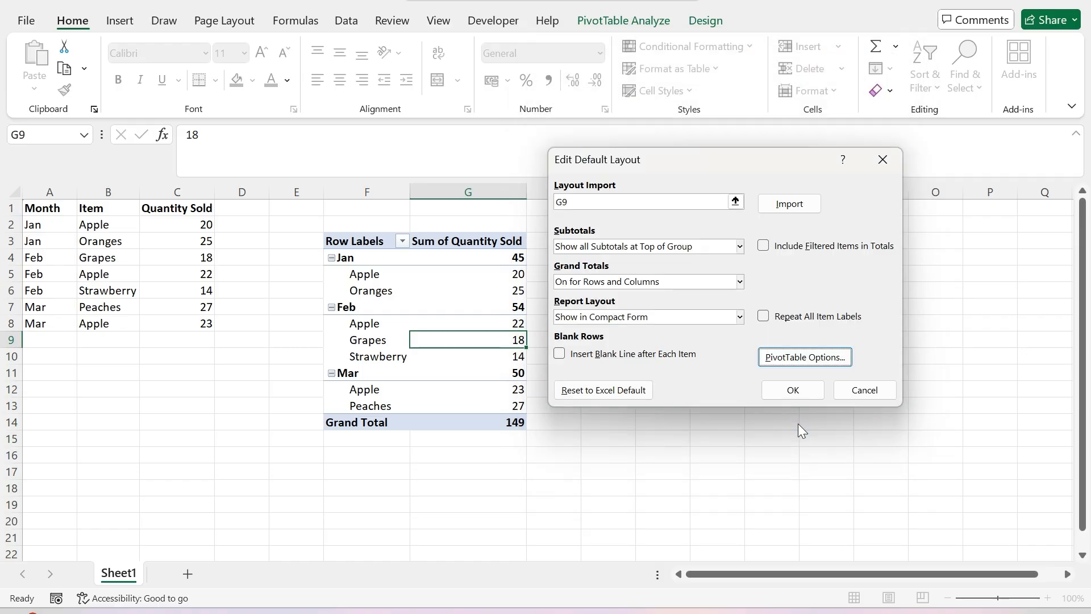
{"action": "left_click", "coordinate": [793, 390]}
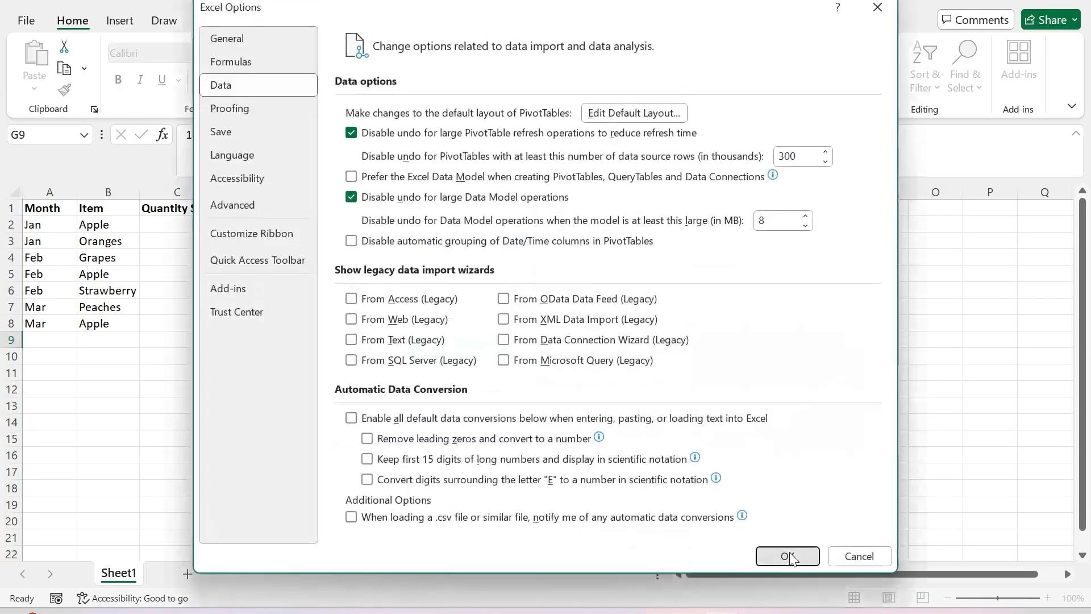
{"action": "left_click", "coordinate": [787, 555]}
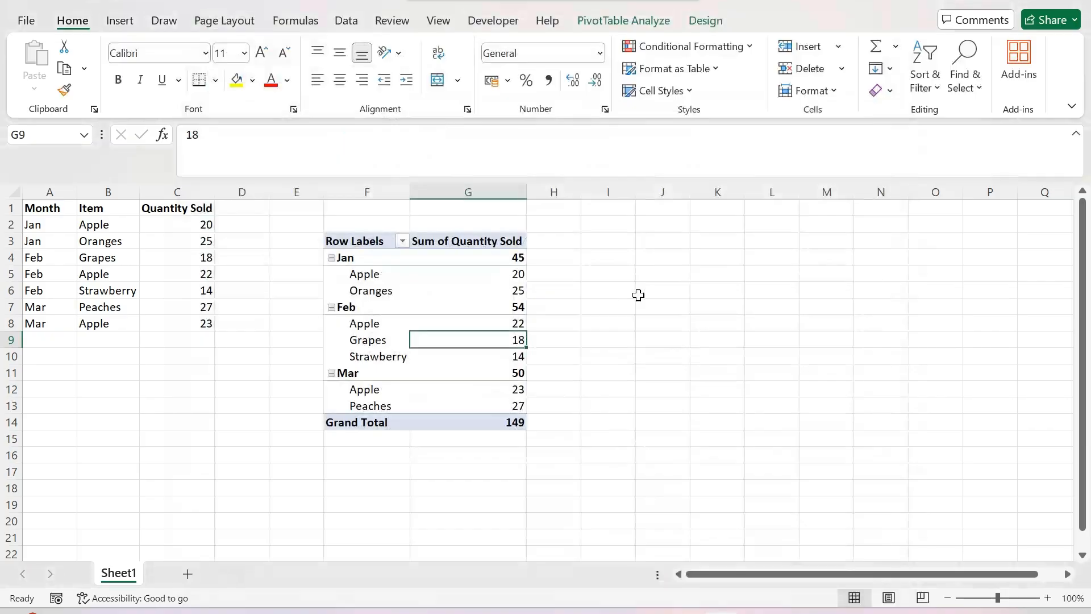
Refresh the existing PivotTable once more after changing the default layout options
{"action": "left_click", "coordinate": [638, 294]}
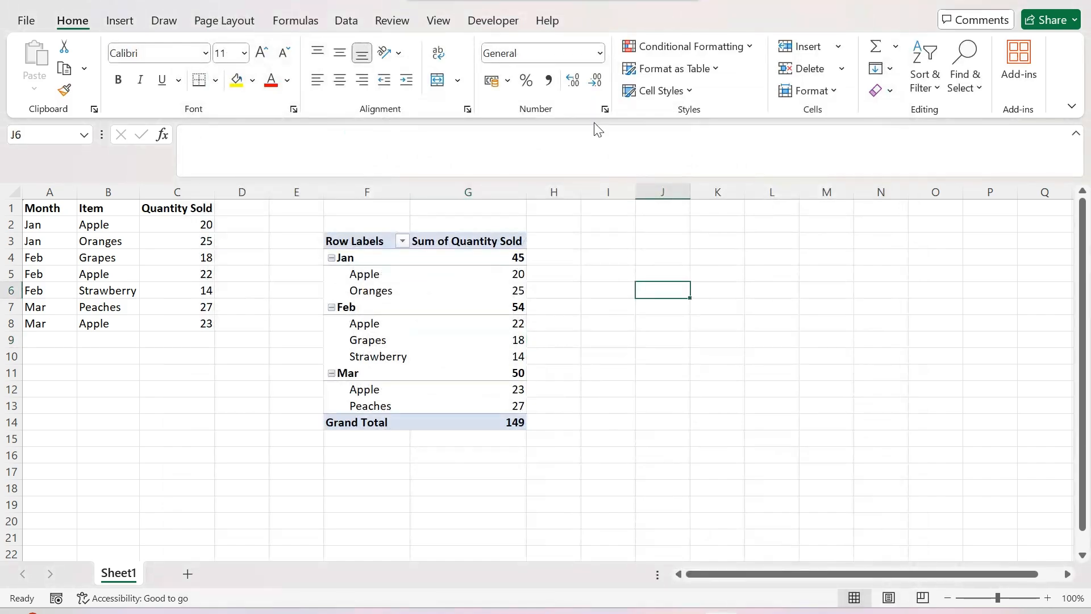
{"action": "left_click", "coordinate": [414, 338]}
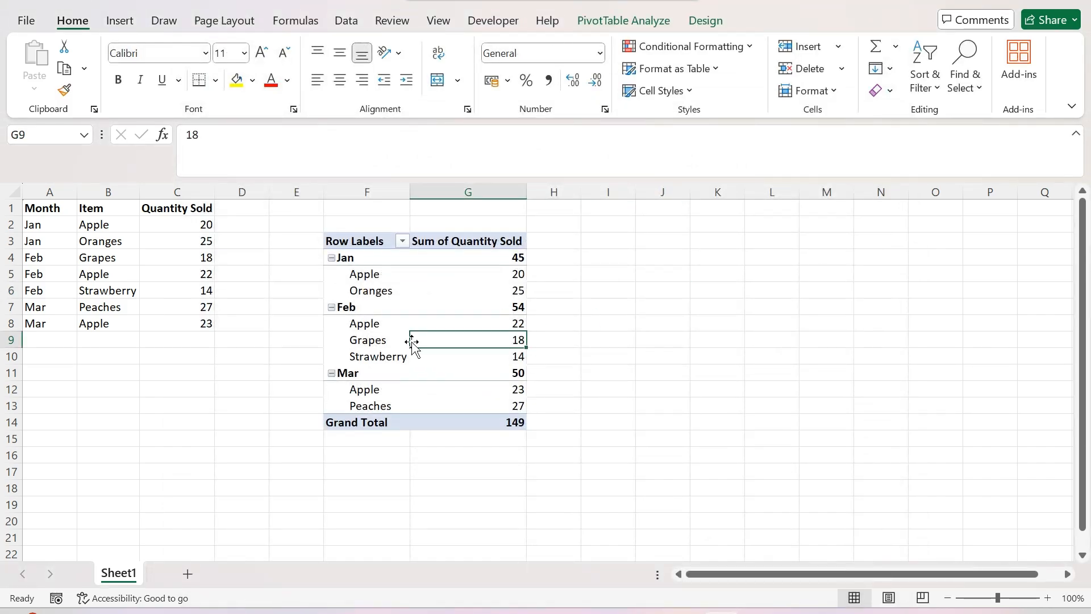
{"action": "right_click", "coordinate": [422, 339]}
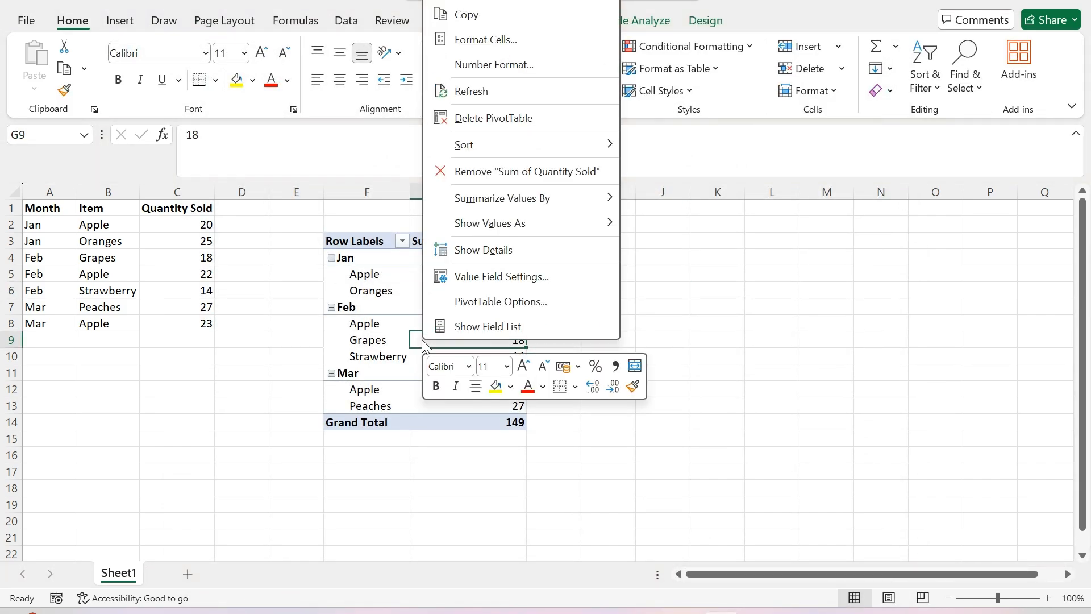
{"action": "left_click", "coordinate": [489, 88]}
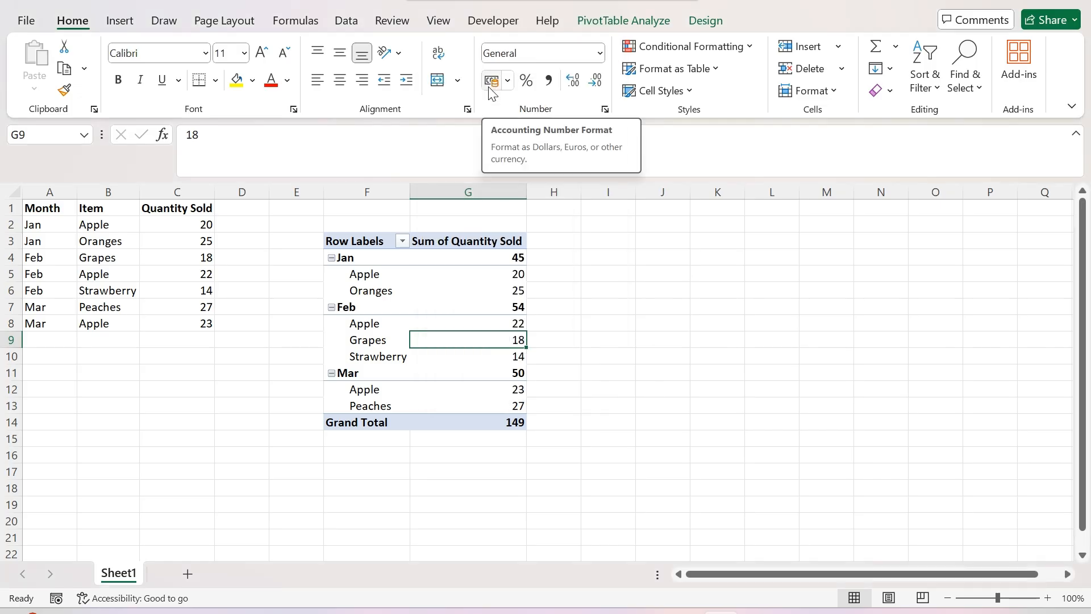